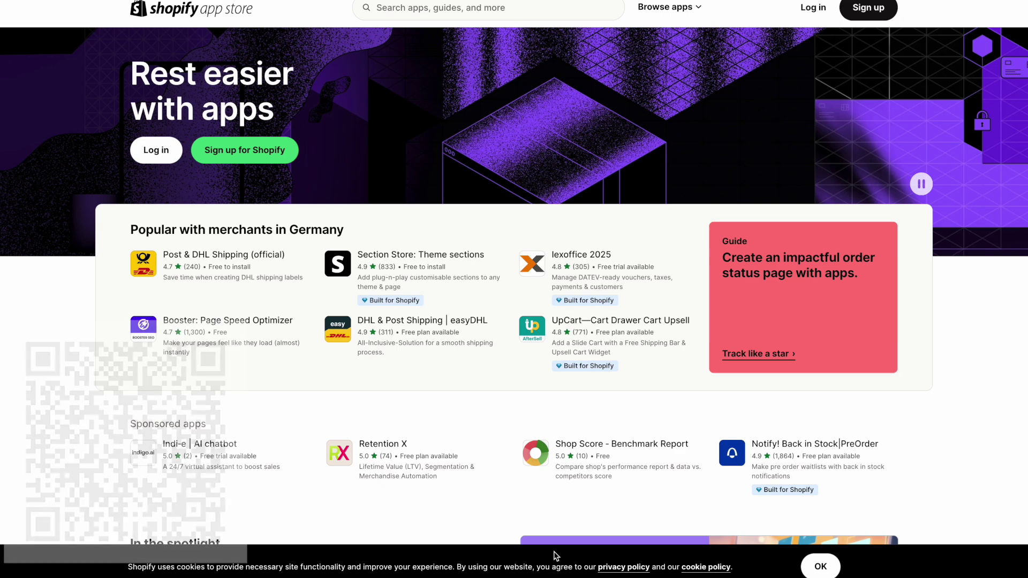
Search the App Store for 'Salestio eBay Product Import' and open that app's page
{"action": "left_click", "coordinate": [439, 10]}
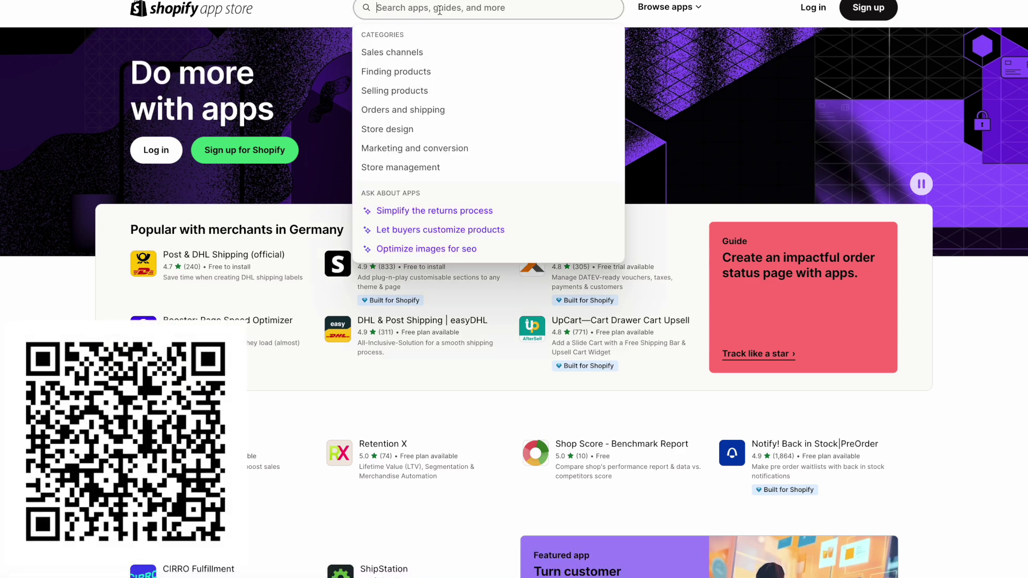
{"action": "type", "text": "Salestio eBay Product Import"}
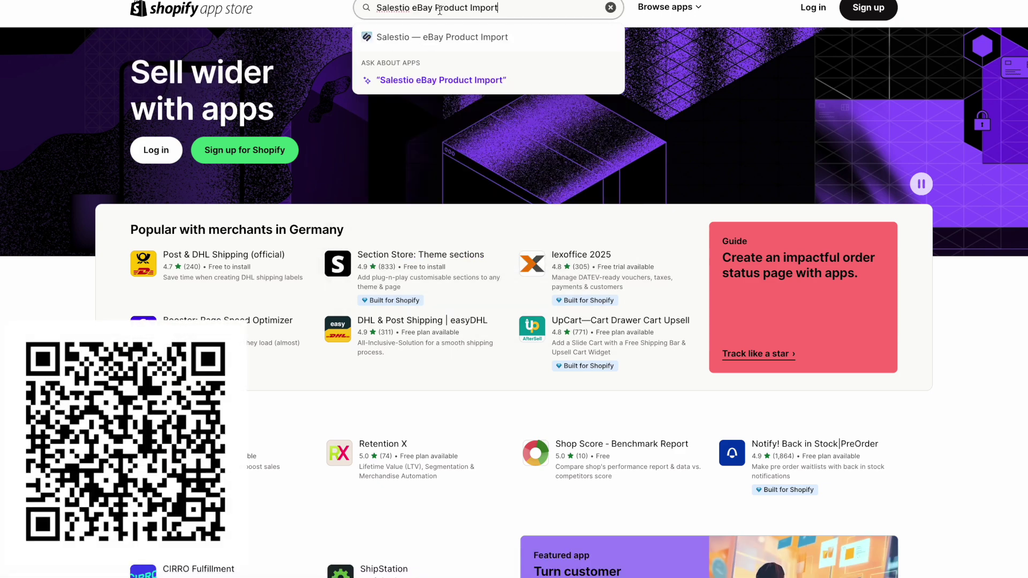
{"action": "key", "text": "Return"}
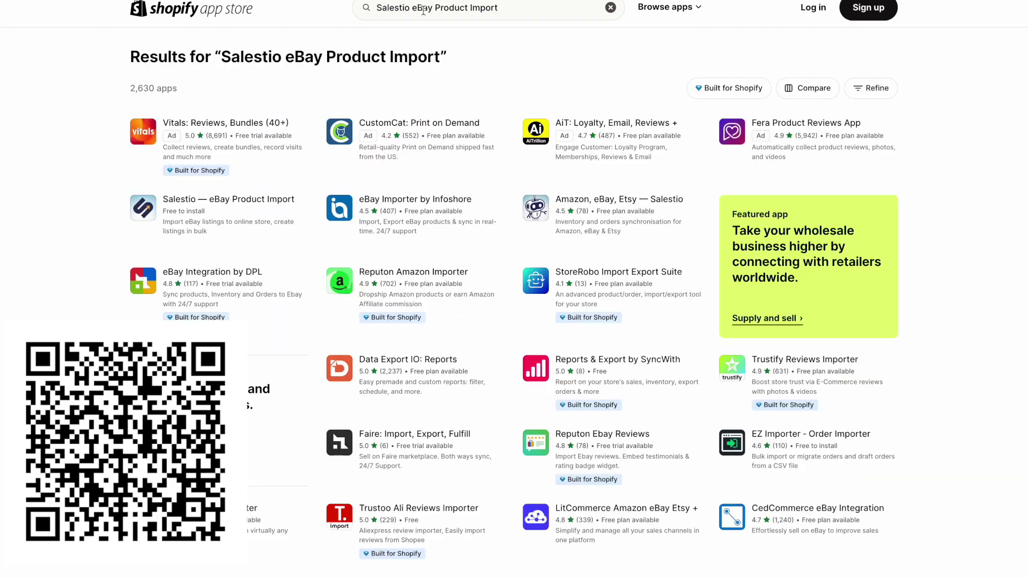
{"action": "left_click", "coordinate": [241, 202]}
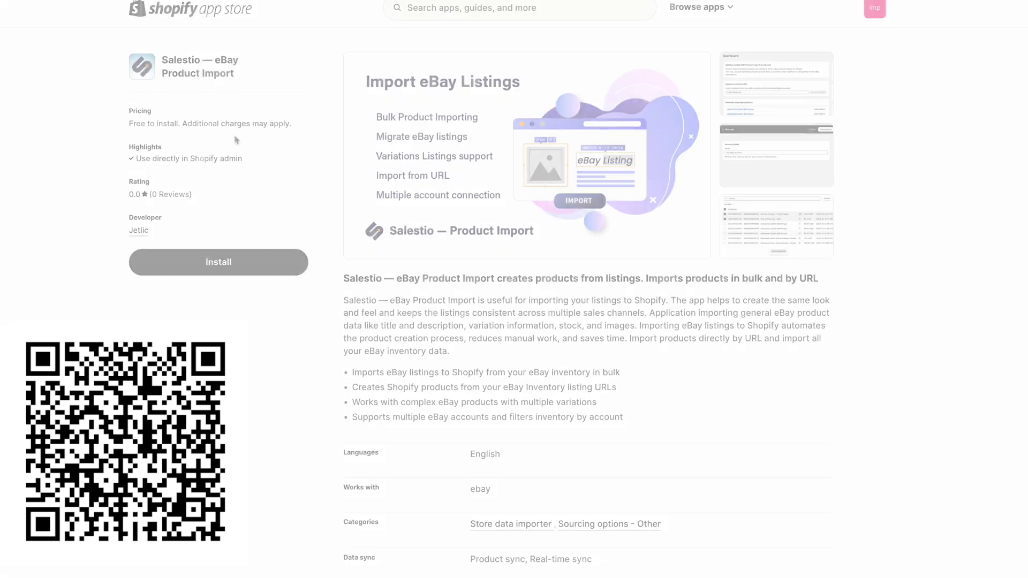
Install Salestio — eBay Product Import after reviewing both data-access permission sections
{"action": "left_click", "coordinate": [203, 267]}
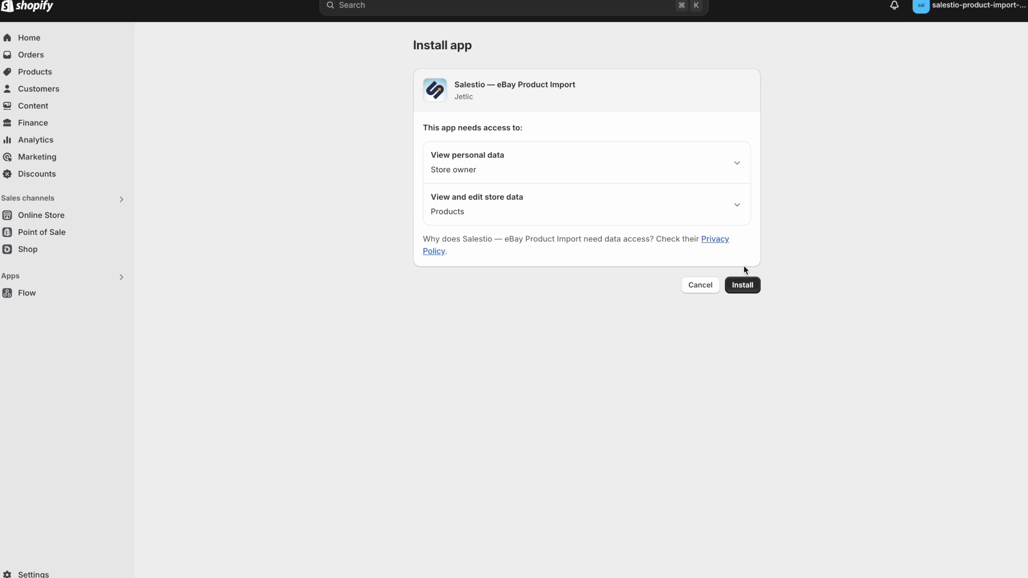
{"action": "left_click", "coordinate": [736, 162]}
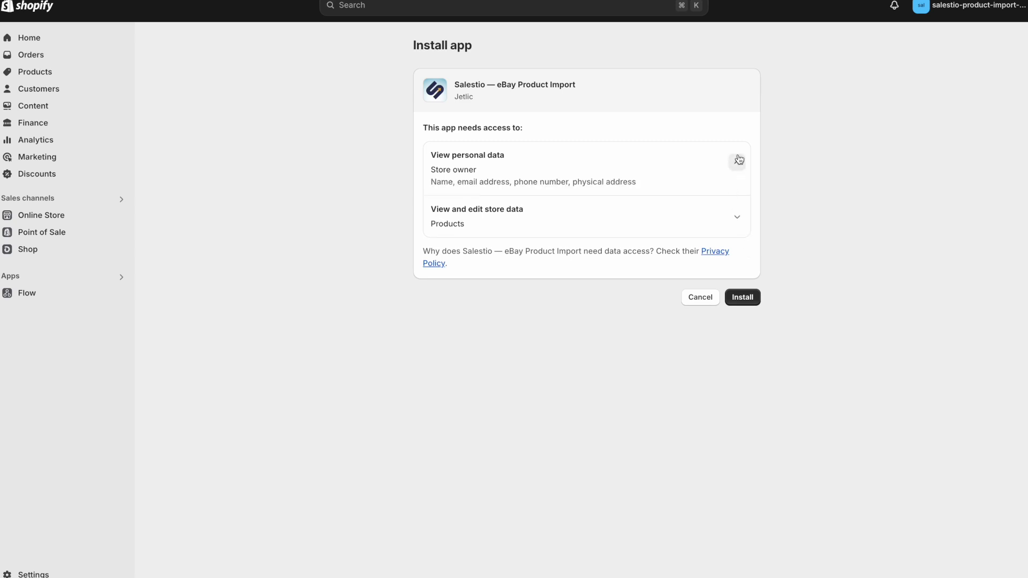
{"action": "left_click", "coordinate": [737, 217]}
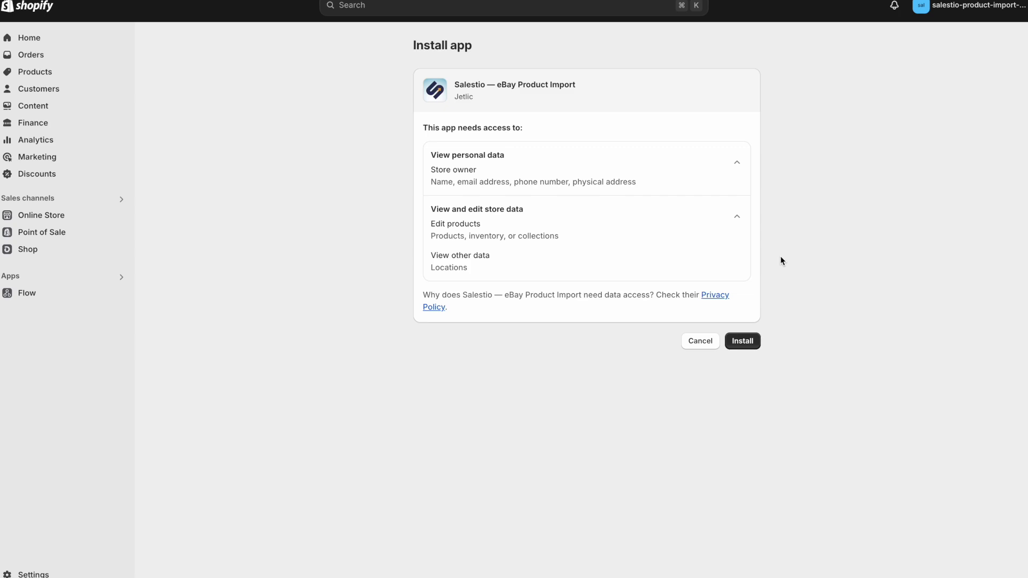
{"action": "left_click", "coordinate": [740, 341]}
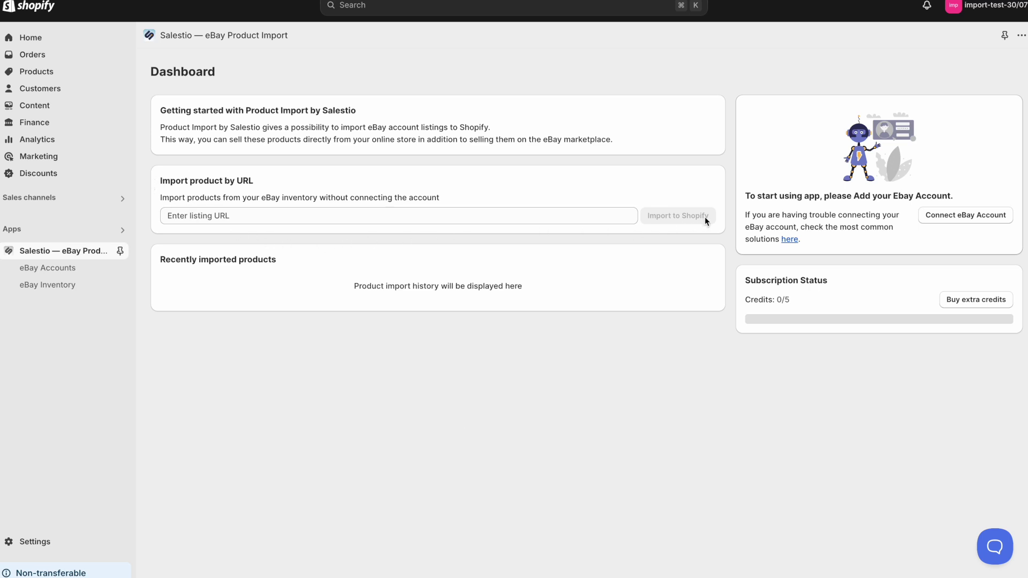
{"action": "left_click", "coordinate": [247, 220]}
{"action": "left_click", "coordinate": [259, 201]}
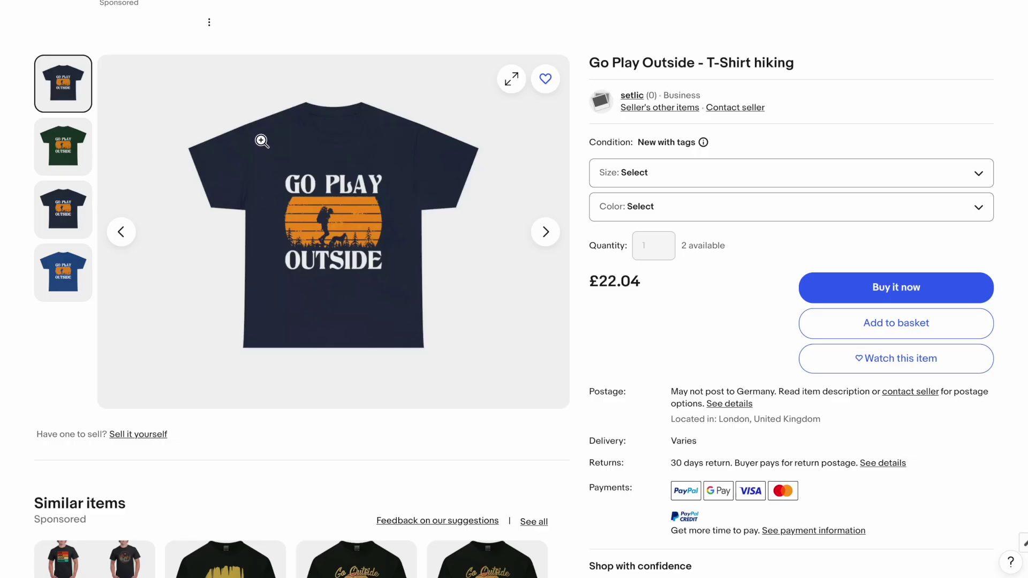
{"action": "scroll", "coordinate": [262, 141], "scroll_direction": "up", "scroll_amount": 4}
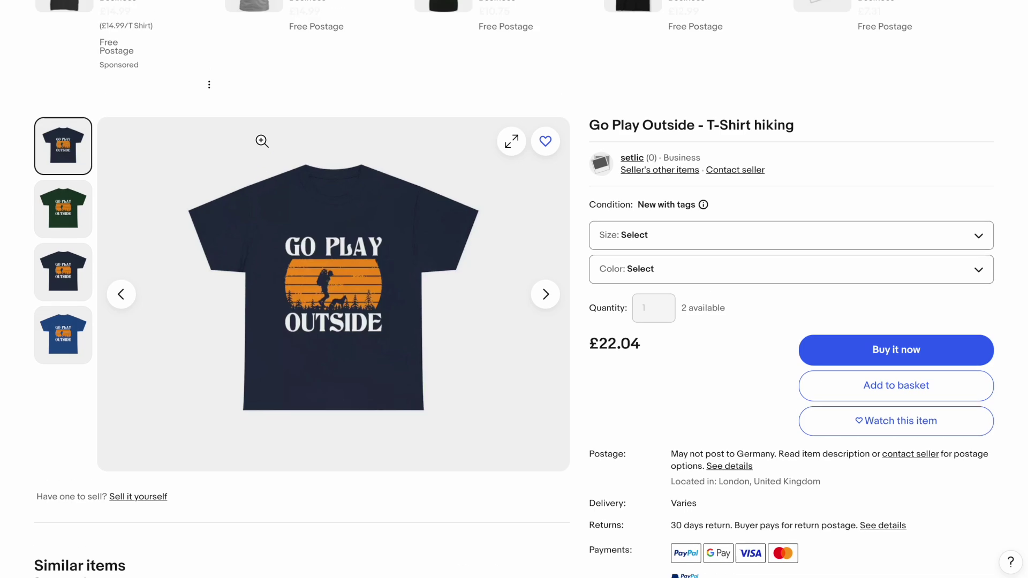
{"action": "scroll", "coordinate": [235, 308], "scroll_direction": "down", "scroll_amount": 20}
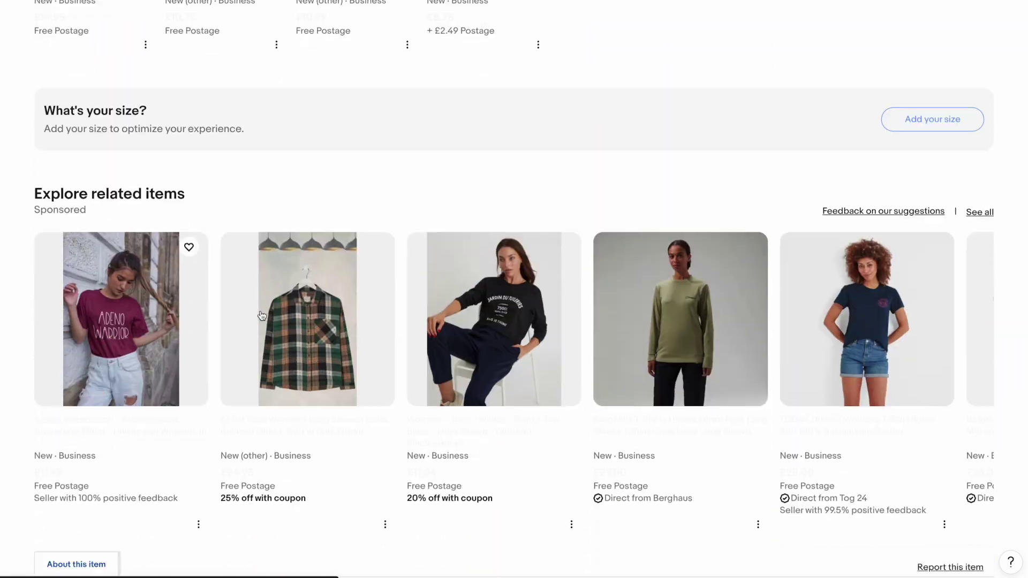
{"action": "scroll", "coordinate": [261, 315], "scroll_direction": "down", "scroll_amount": 8}
{"action": "scroll", "coordinate": [260, 314], "scroll_direction": "up", "scroll_amount": 20}
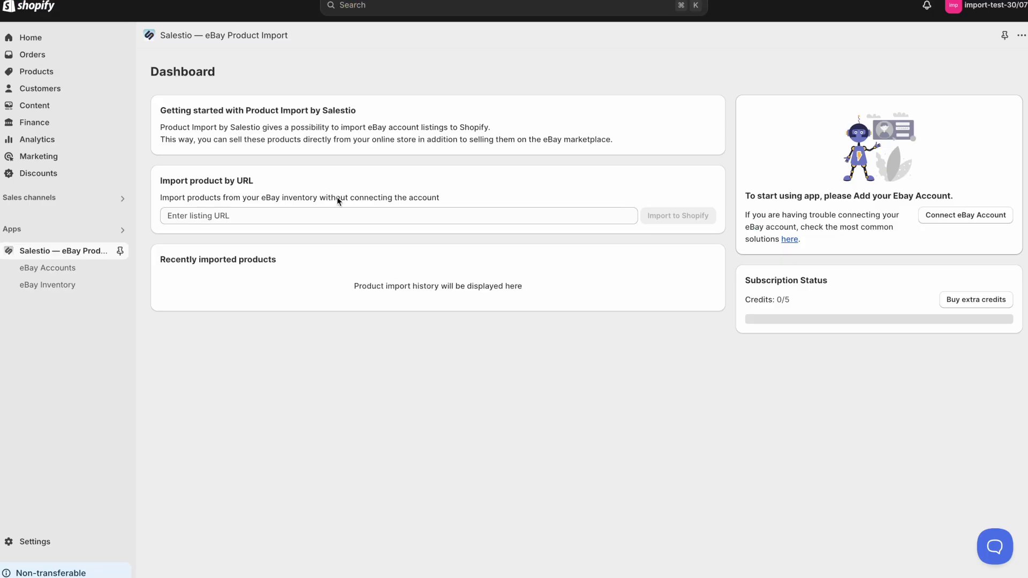
Import the Go Play Outside - T-Shirt hiking listing by its eBay URL and open the product
{"action": "left_click", "coordinate": [321, 217]}
{"action": "key", "text": "ctrl+v"}
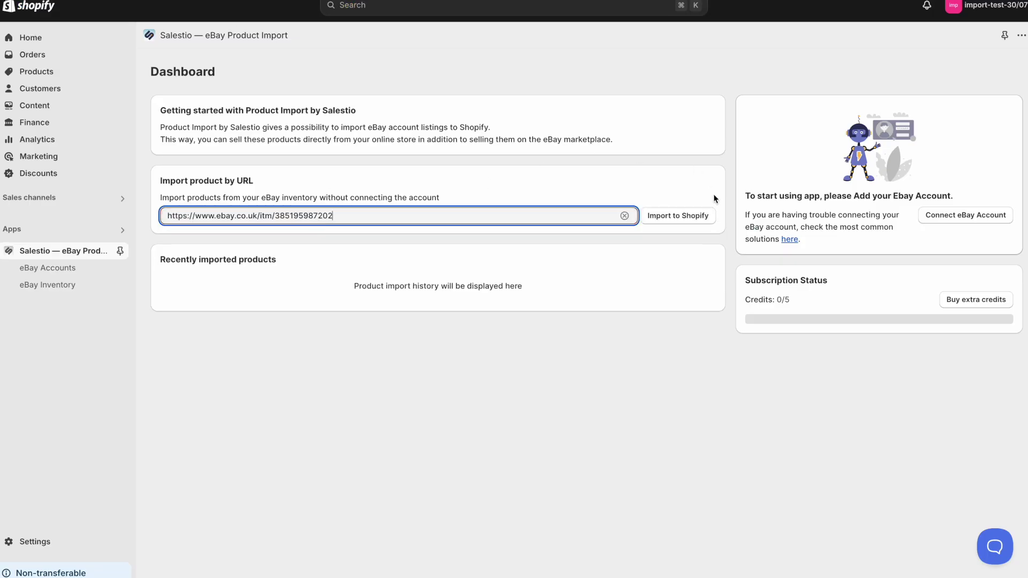
{"action": "left_click", "coordinate": [699, 216]}
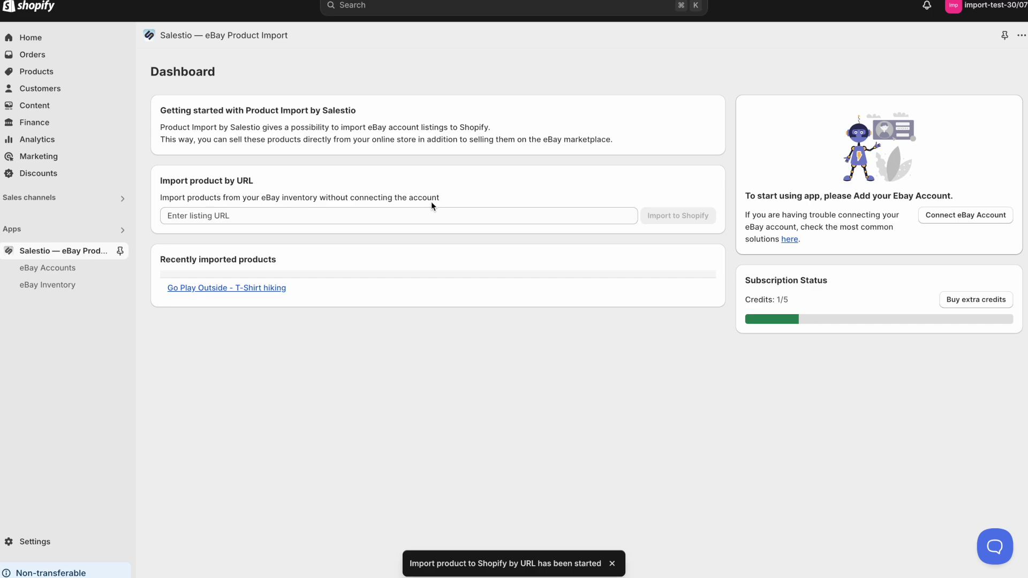
{"action": "left_click", "coordinate": [280, 289]}
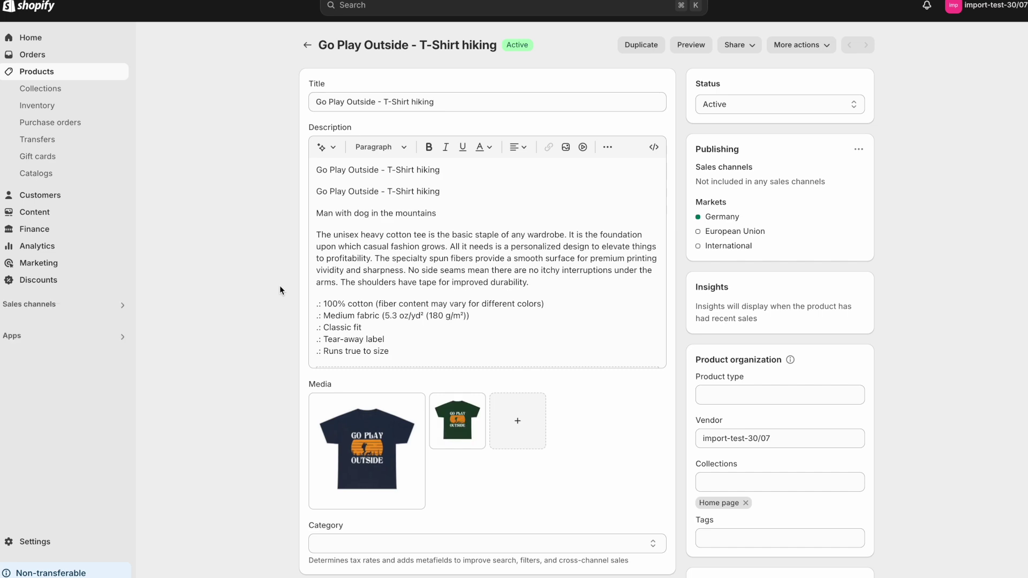
Review the T-shirt's description and Variants table, then preview it in the online store
{"action": "scroll", "coordinate": [481, 281], "scroll_direction": "down", "scroll_amount": 10}
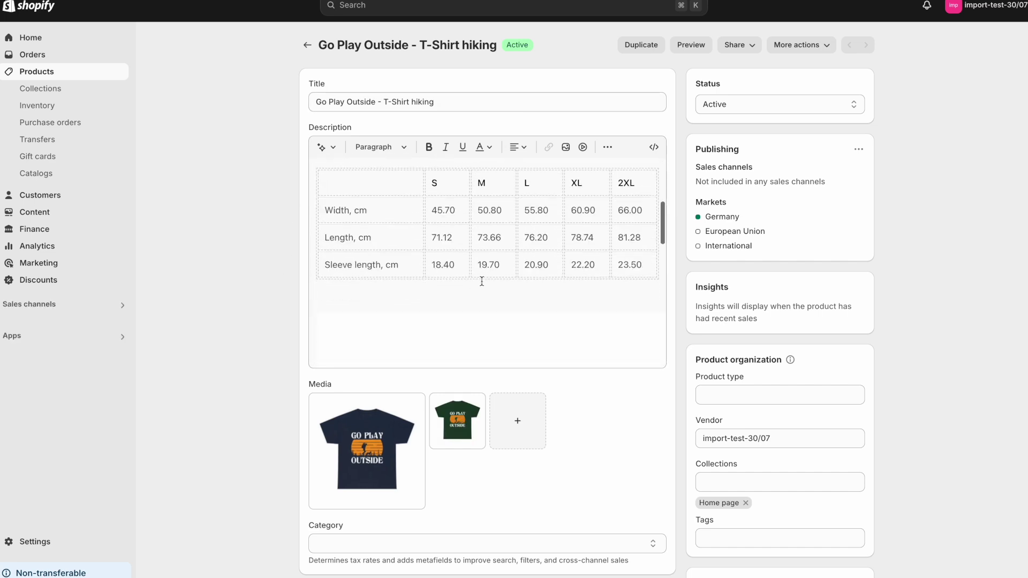
{"action": "scroll", "coordinate": [482, 281], "scroll_direction": "down", "scroll_amount": 3}
{"action": "scroll", "coordinate": [596, 404], "scroll_direction": "down", "scroll_amount": 14}
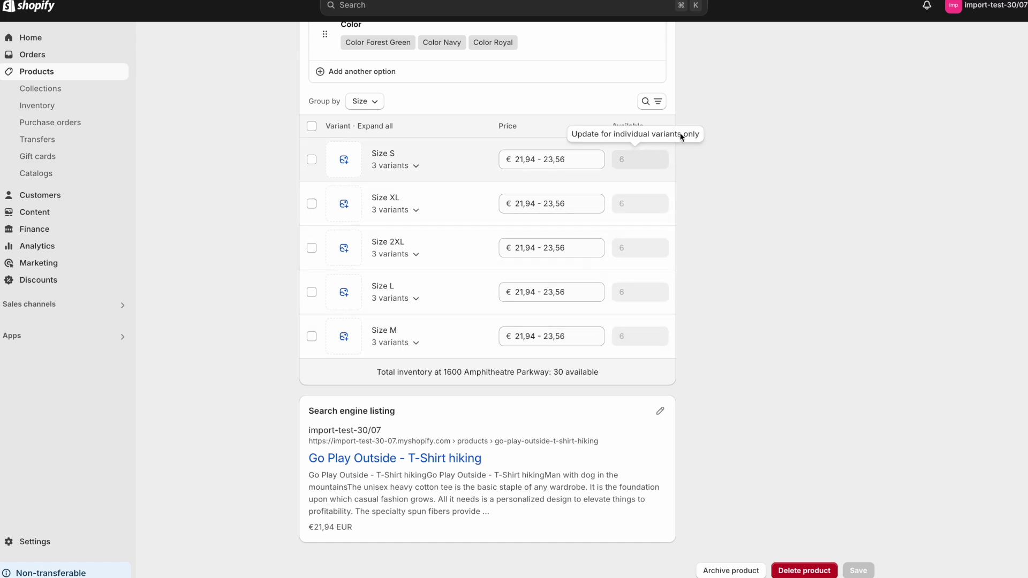
{"action": "scroll", "coordinate": [591, 123], "scroll_direction": "up", "scroll_amount": 15}
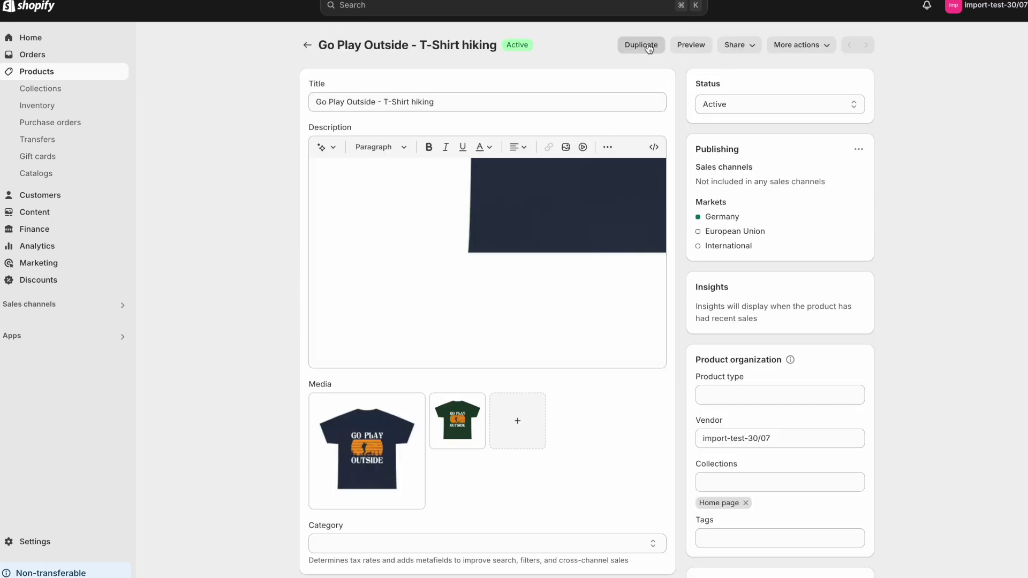
{"action": "left_click", "coordinate": [691, 43]}
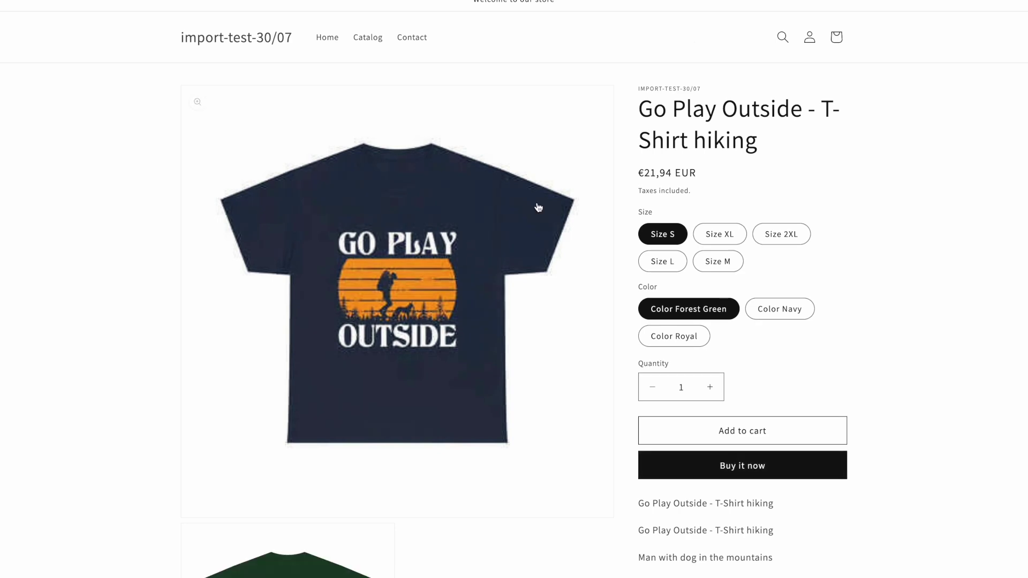
Browse the storefront product page and zoom in on the forest green shirt photo
{"action": "scroll", "coordinate": [517, 268], "scroll_direction": "down", "scroll_amount": 10}
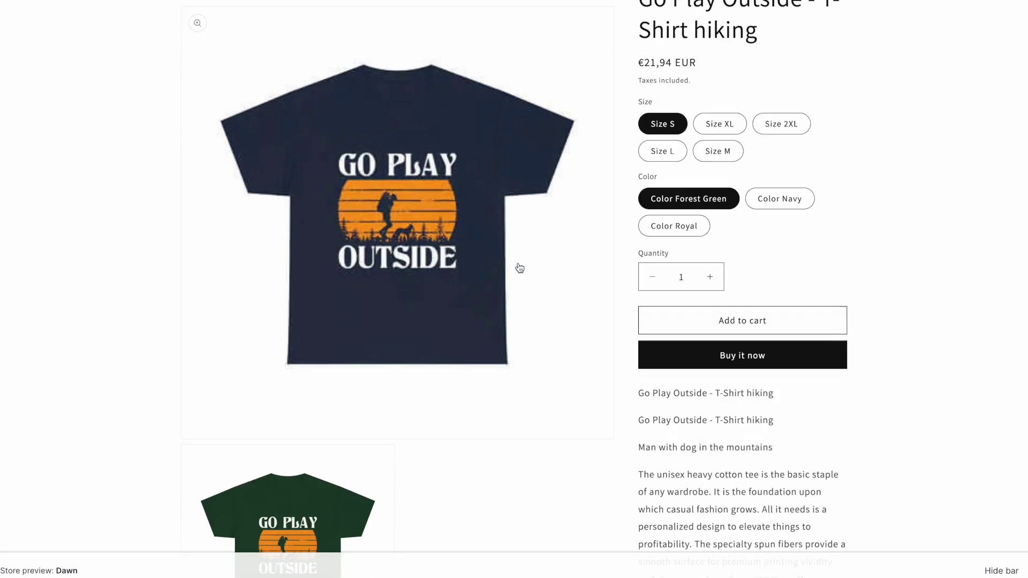
{"action": "scroll", "coordinate": [519, 268], "scroll_direction": "down", "scroll_amount": 4}
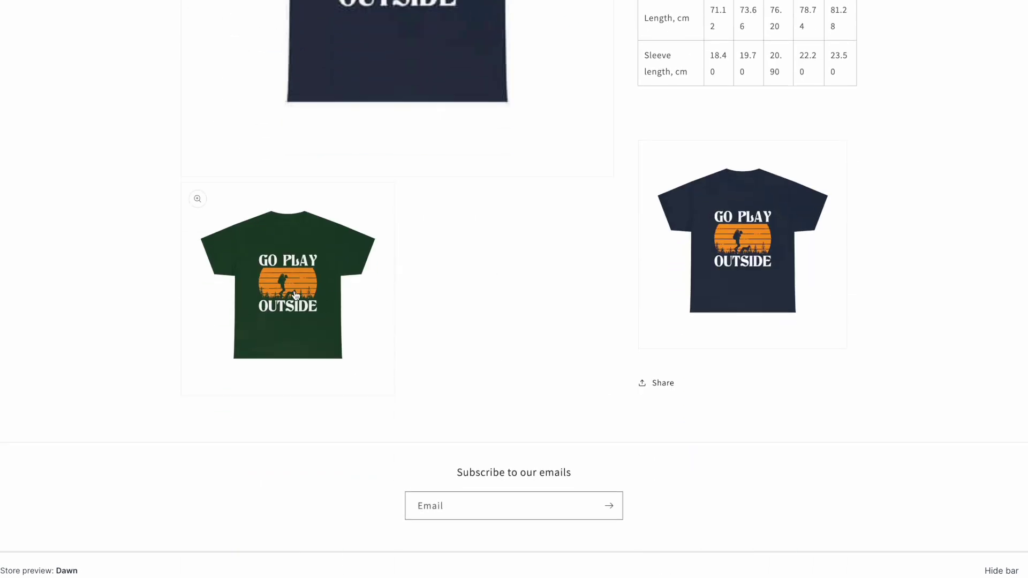
{"action": "left_click", "coordinate": [284, 294]}
{"action": "left_click", "coordinate": [650, 298]}
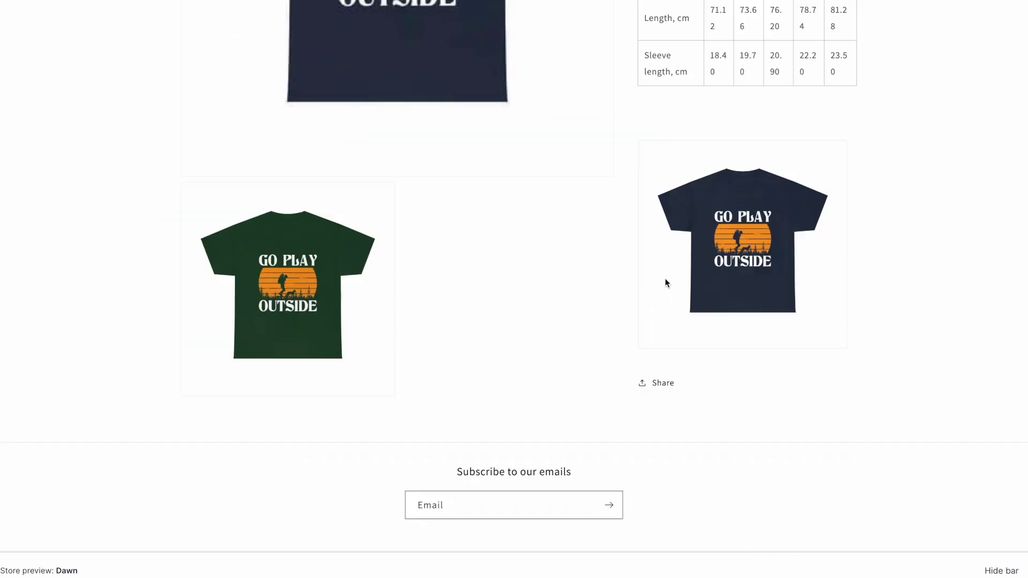
{"action": "scroll", "coordinate": [685, 270], "scroll_direction": "down", "scroll_amount": 1}
{"action": "scroll", "coordinate": [708, 259], "scroll_direction": "up", "scroll_amount": 15}
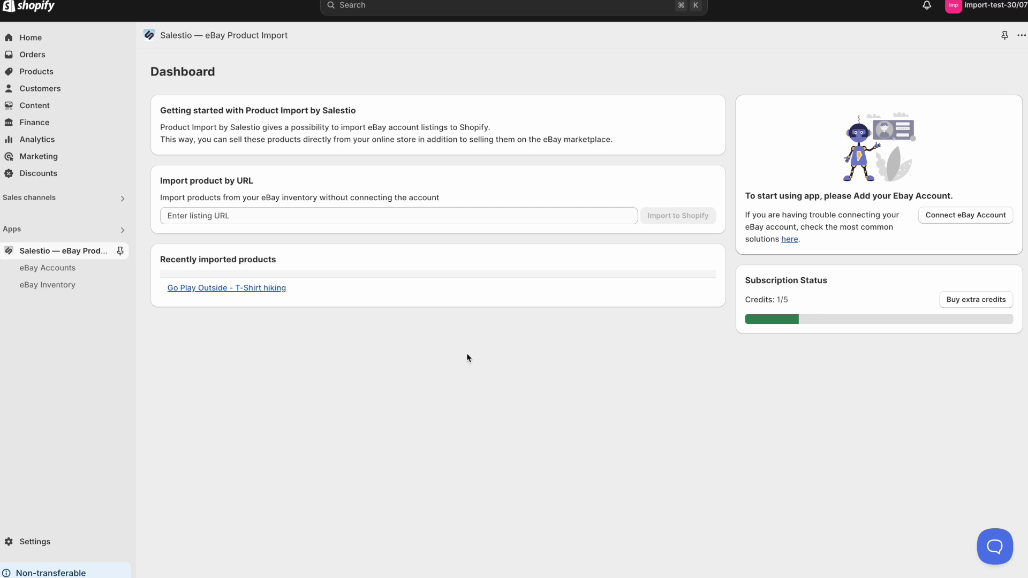
Add a new eBay account connection in Salestio with a chosen account alias
{"action": "left_click", "coordinate": [978, 216]}
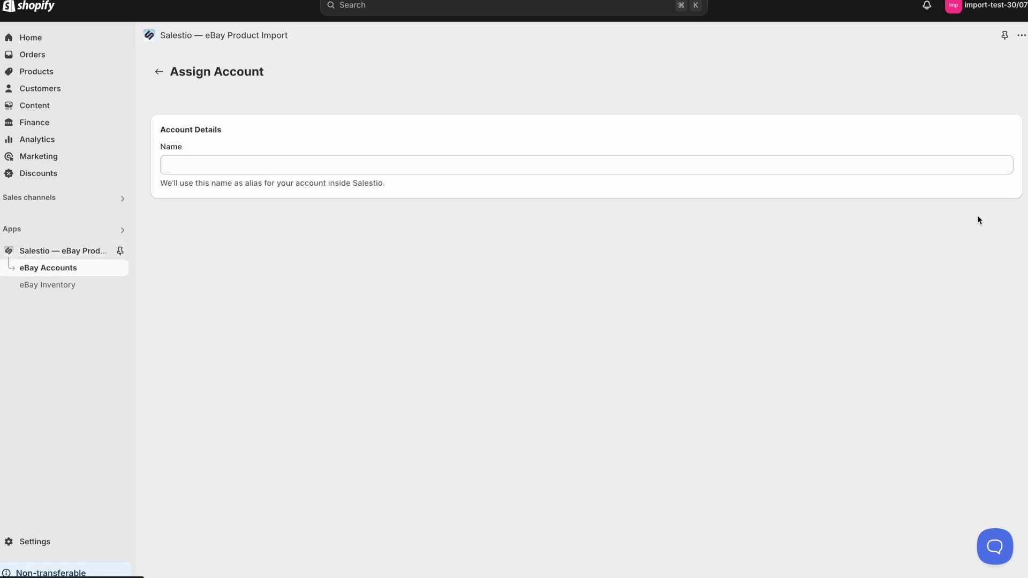
{"action": "left_click", "coordinate": [827, 170]}
{"action": "type", "text": "setlic"}
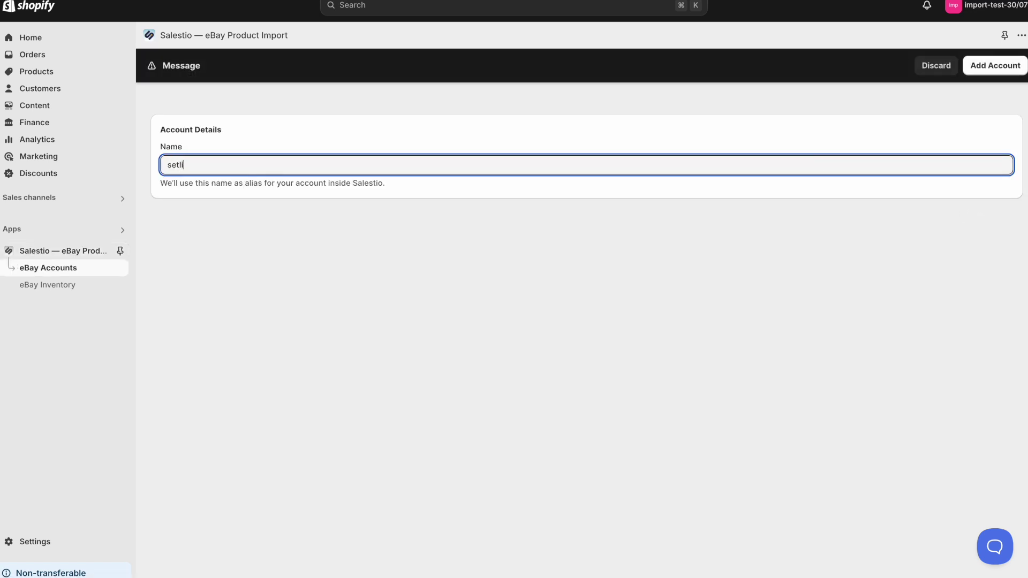
{"action": "left_click", "coordinate": [995, 65]}
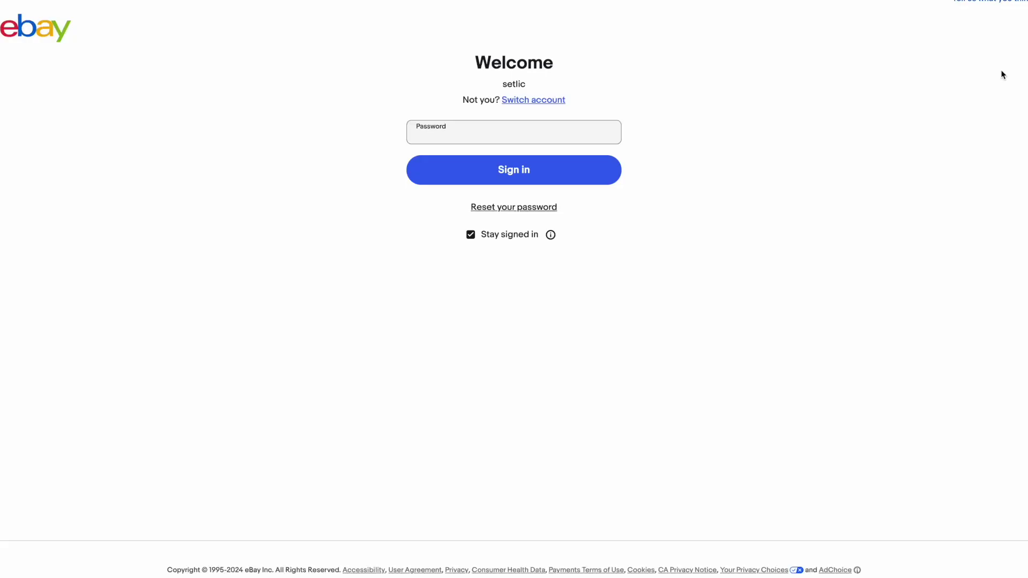
Sign in to eBay with the account password and skip the extra sign-in step
{"action": "left_click", "coordinate": [569, 167]}
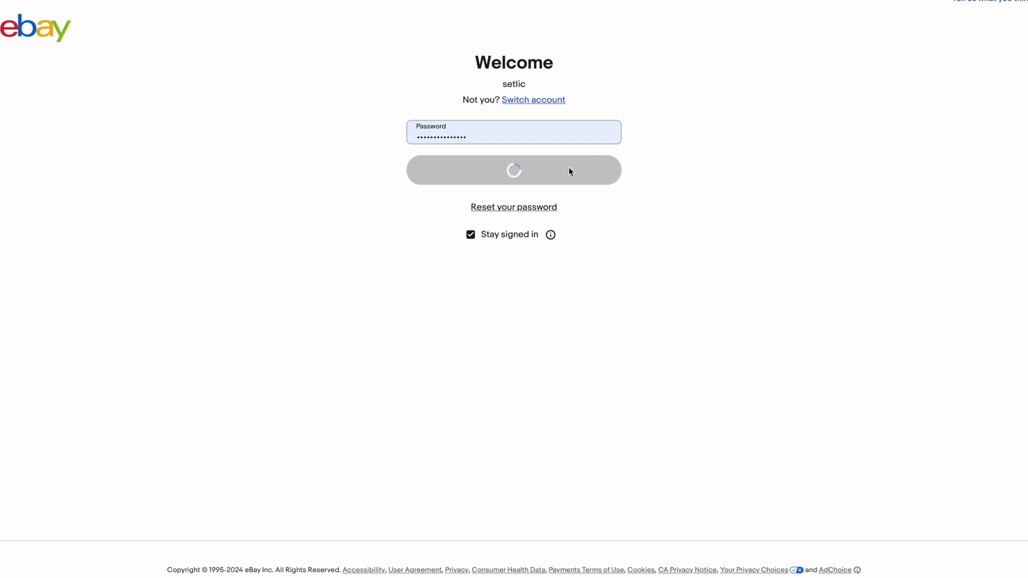
{"action": "left_click", "coordinate": [508, 242]}
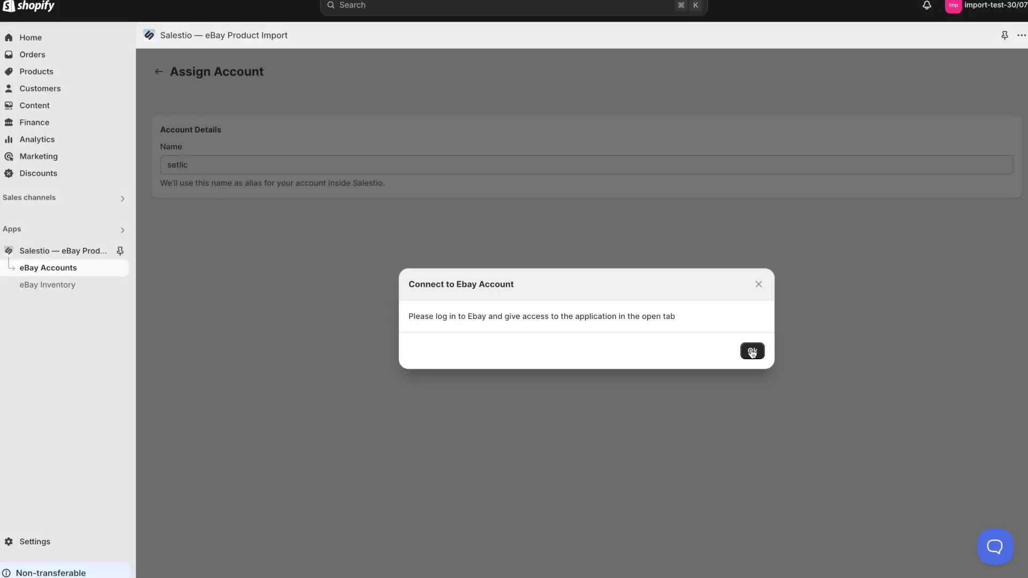
Confirm the eBay connection and download inventories for the connected account in eBay Inventory
{"action": "left_click", "coordinate": [751, 351]}
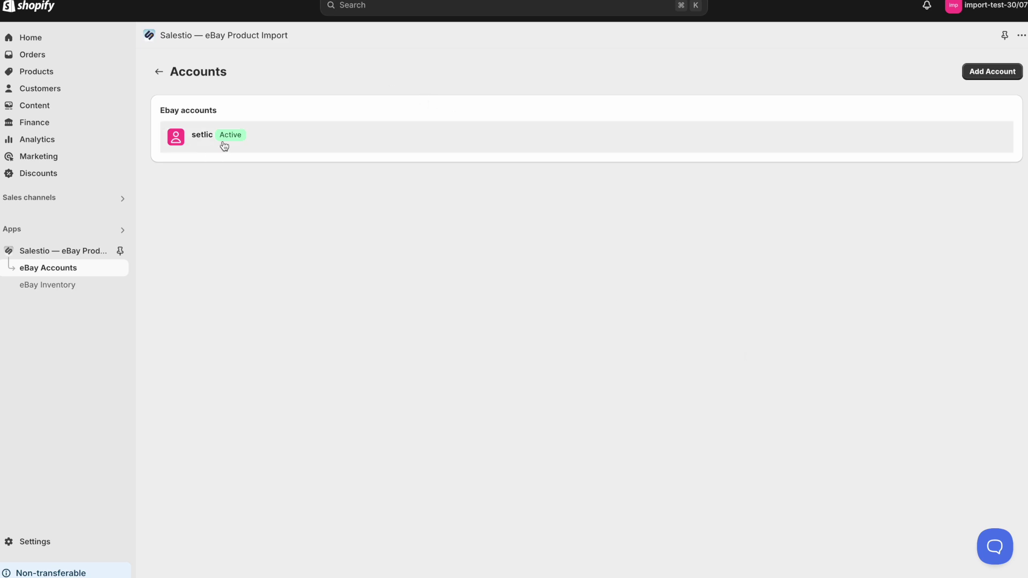
{"action": "left_click", "coordinate": [41, 288]}
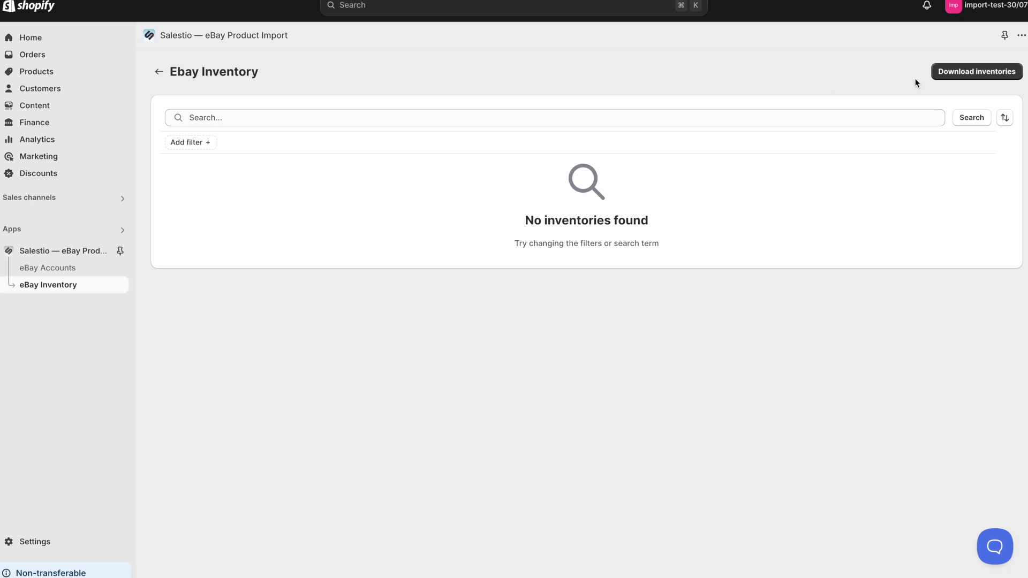
{"action": "left_click", "coordinate": [1002, 76]}
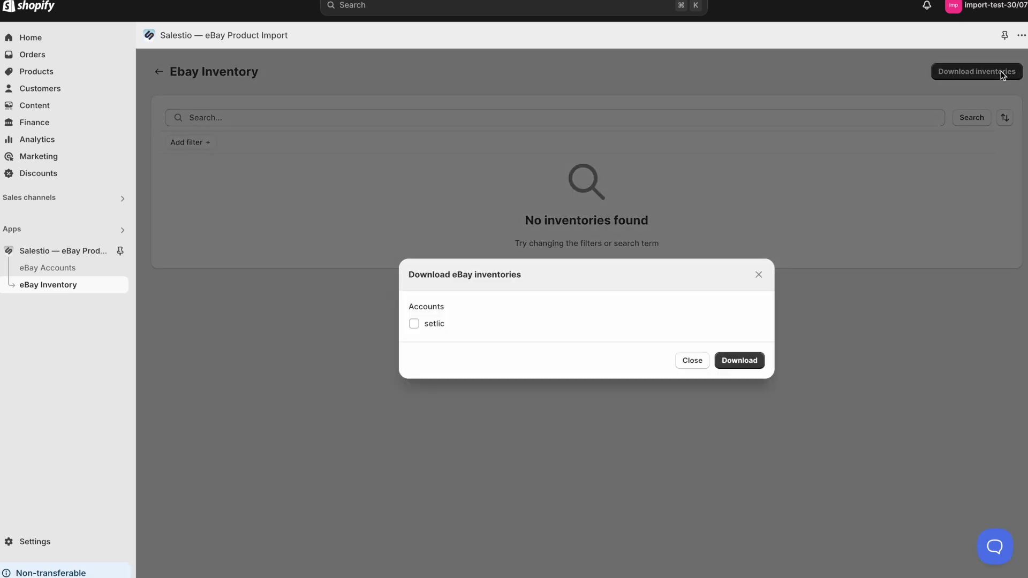
{"action": "left_click", "coordinate": [431, 331]}
{"action": "left_click", "coordinate": [740, 361]}
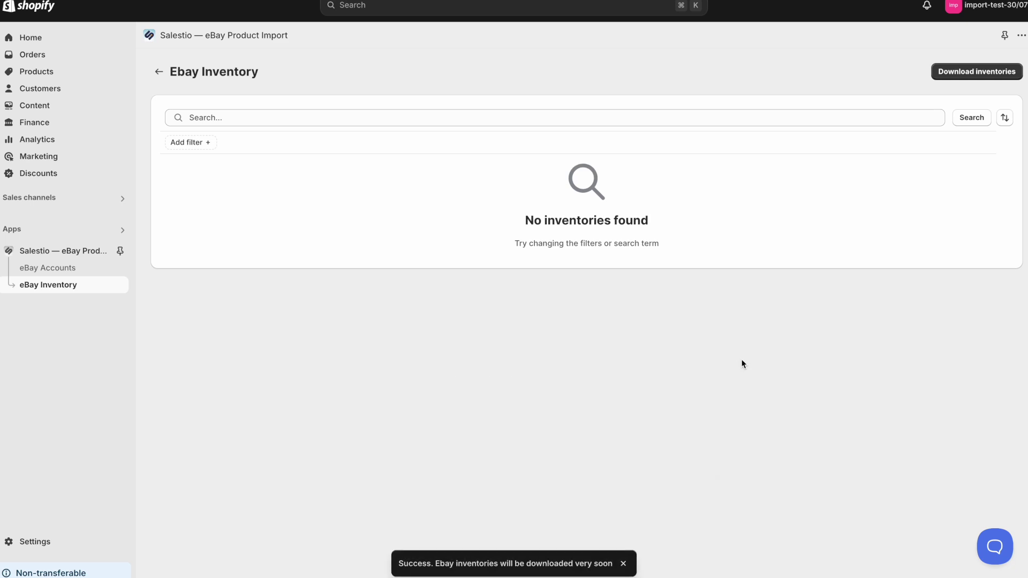
{"action": "left_click", "coordinate": [61, 287]}
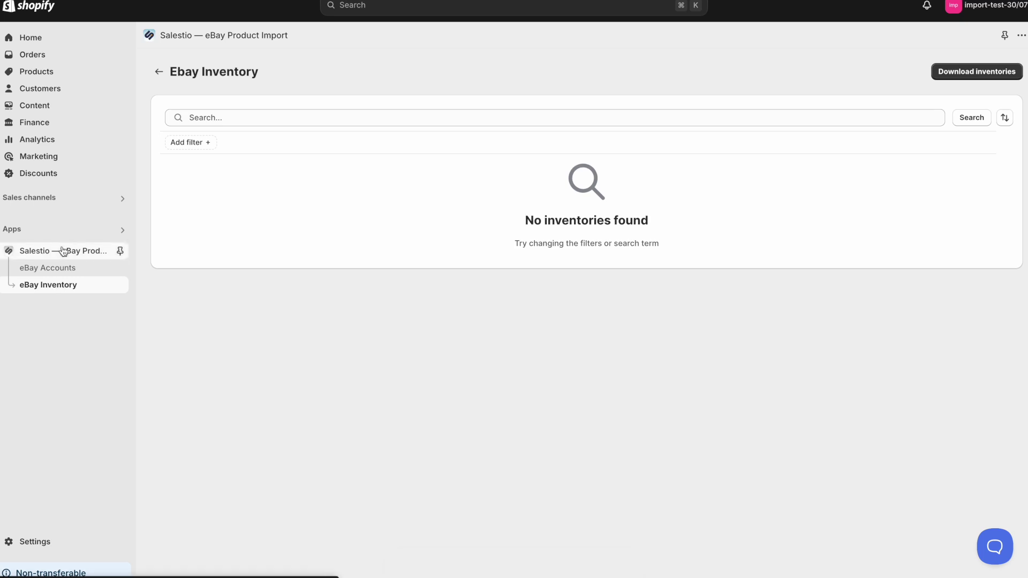
Create Shopify products from the Blue Coffee Cup, Halloween Decor and Awesome Lipstick listings
{"action": "left_click", "coordinate": [63, 250]}
{"action": "left_click", "coordinate": [62, 285]}
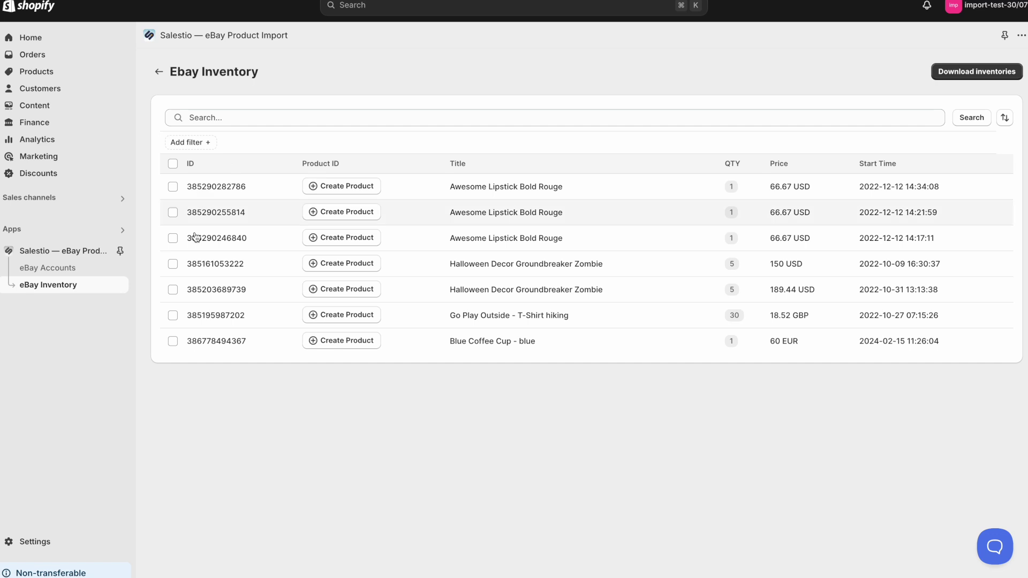
{"action": "left_click", "coordinate": [171, 344]}
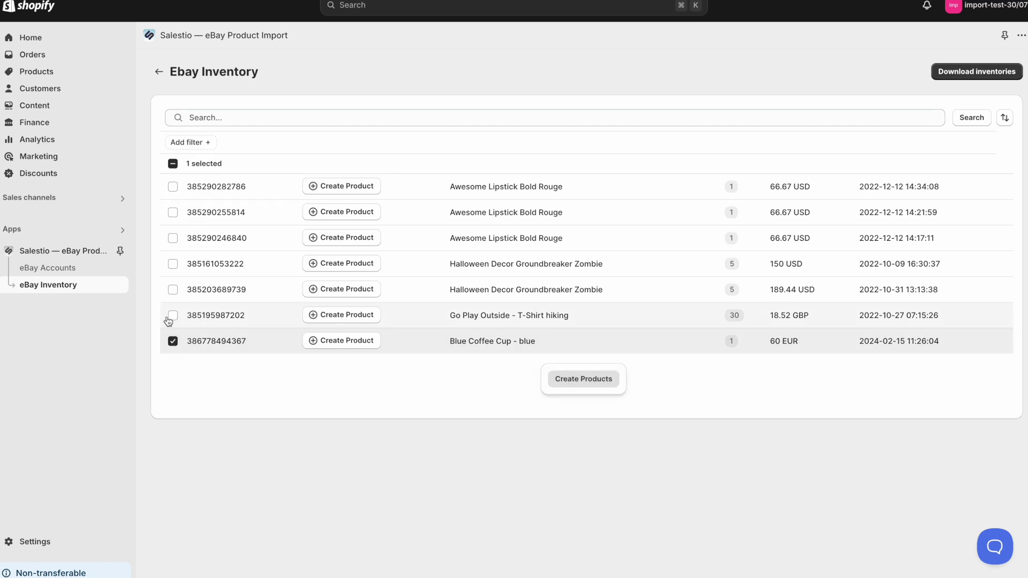
{"action": "left_click", "coordinate": [172, 290]}
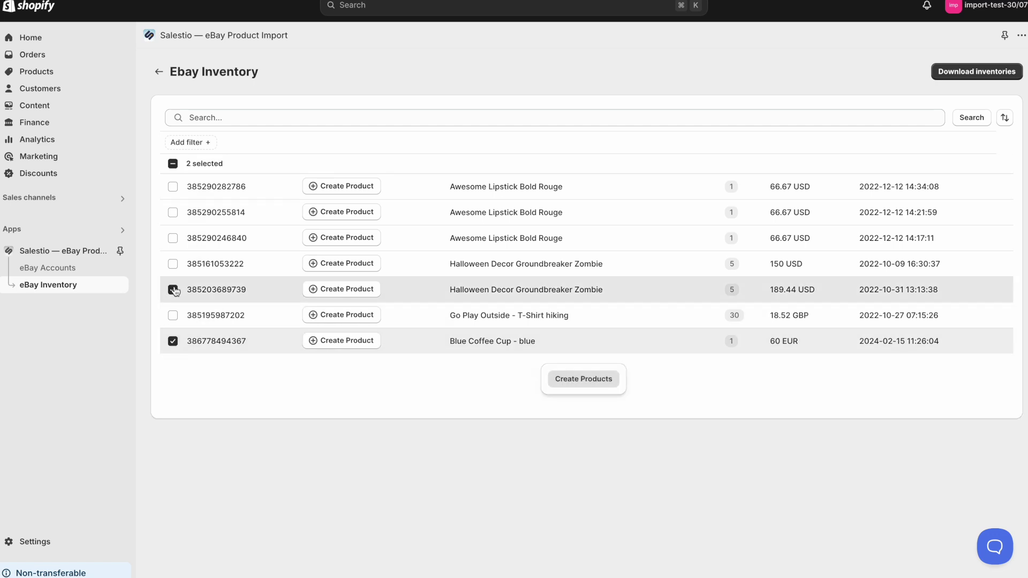
{"action": "left_click", "coordinate": [171, 239]}
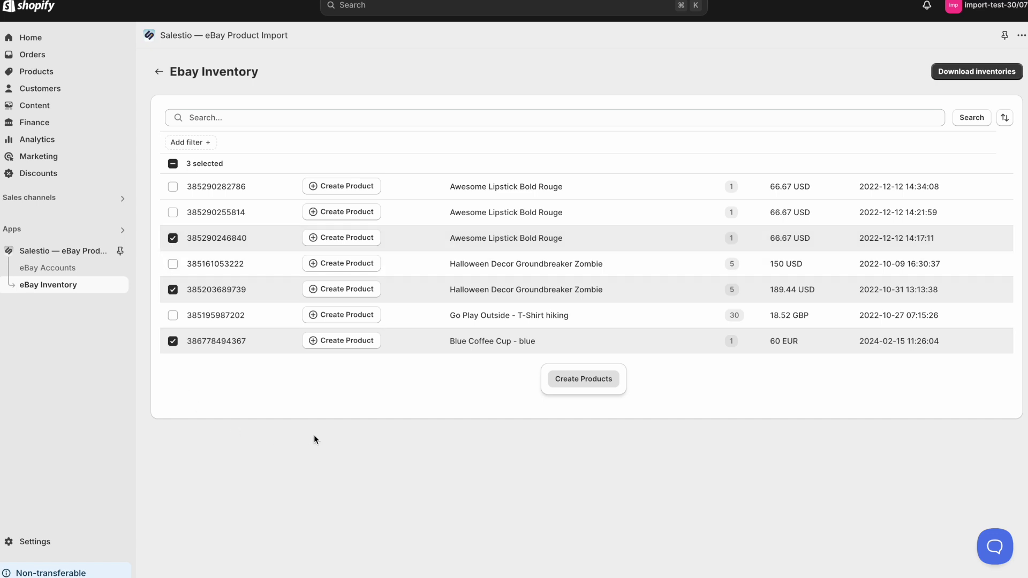
{"action": "left_click", "coordinate": [598, 384]}
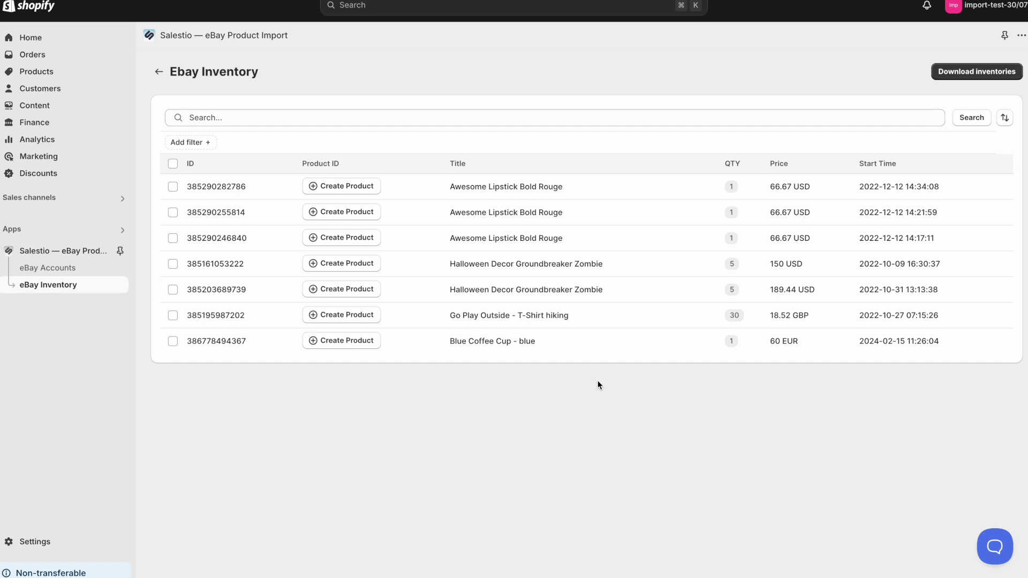
Step through the Salestio listing's screenshots from Catalog Export to Fulfillment Updates
{"action": "left_click", "coordinate": [63, 250]}
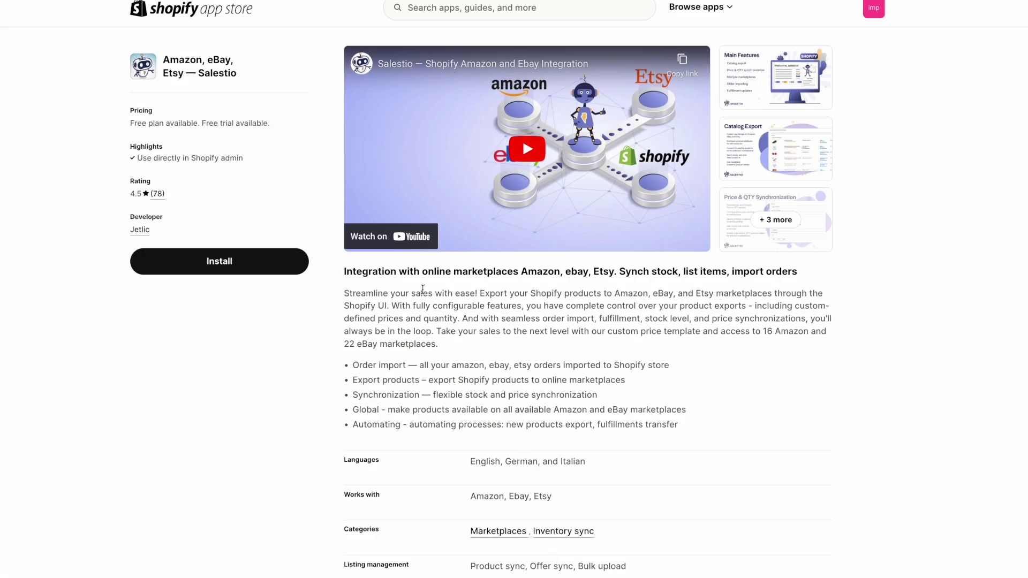
{"action": "left_click", "coordinate": [752, 72]}
{"action": "key", "text": "Right"}
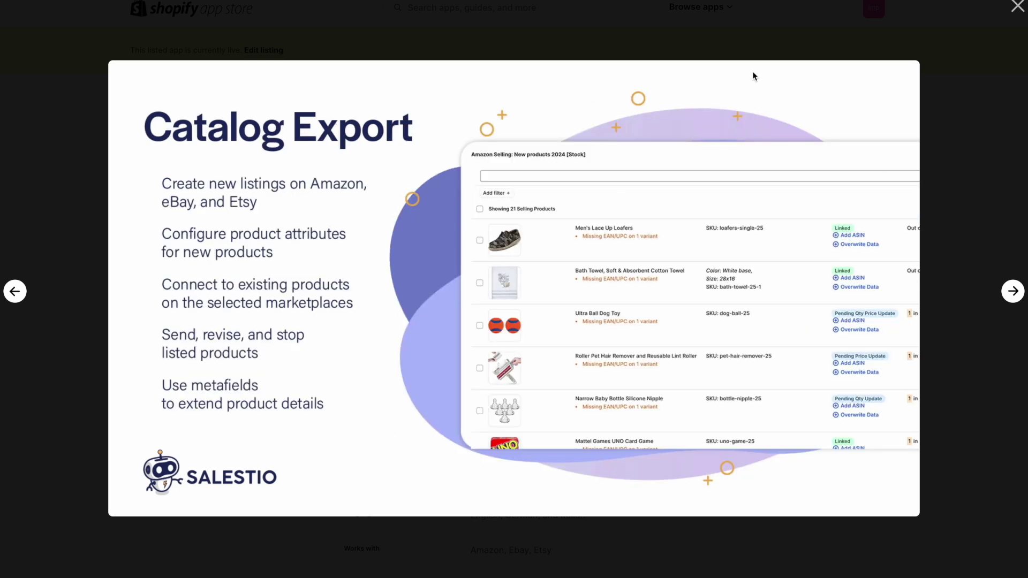
{"action": "key", "text": "Right"}
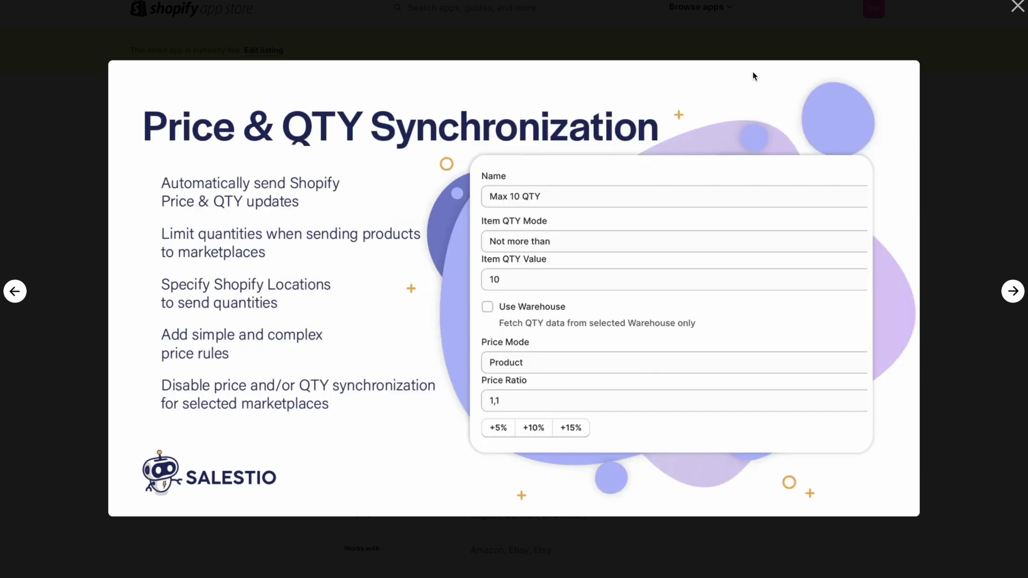
{"action": "key", "text": "Right"}
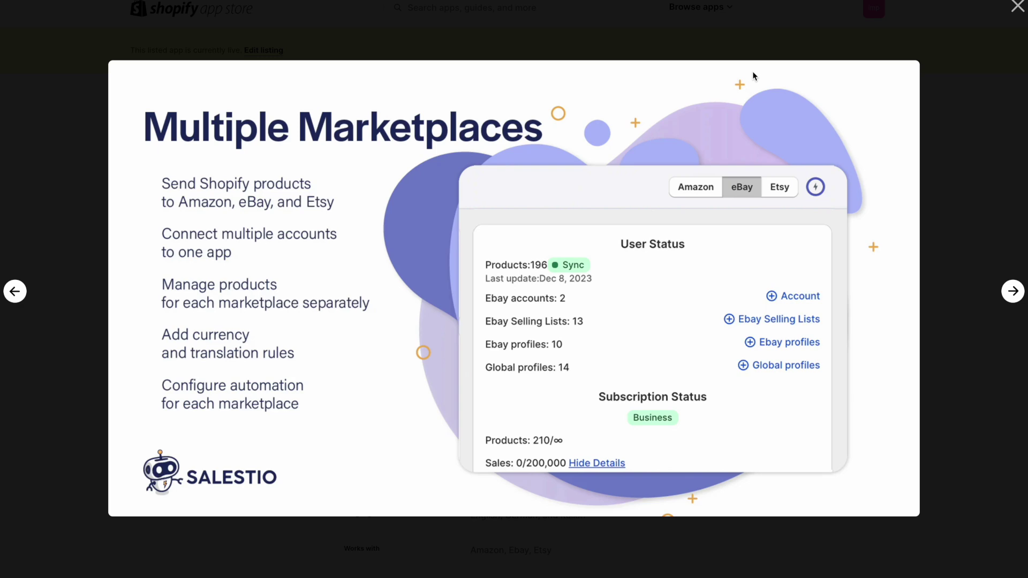
{"action": "key", "text": "Right"}
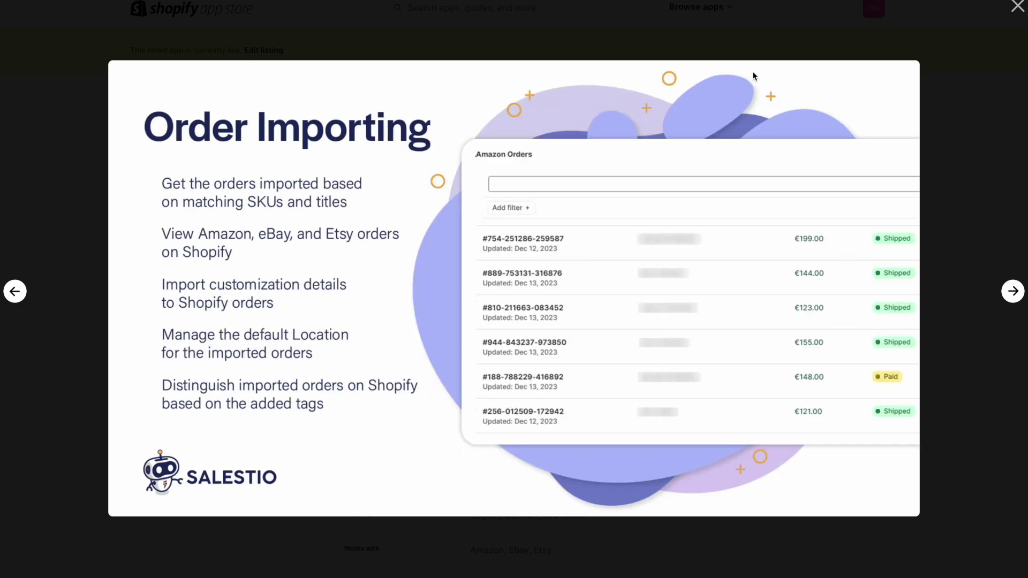
{"action": "key", "text": "Right"}
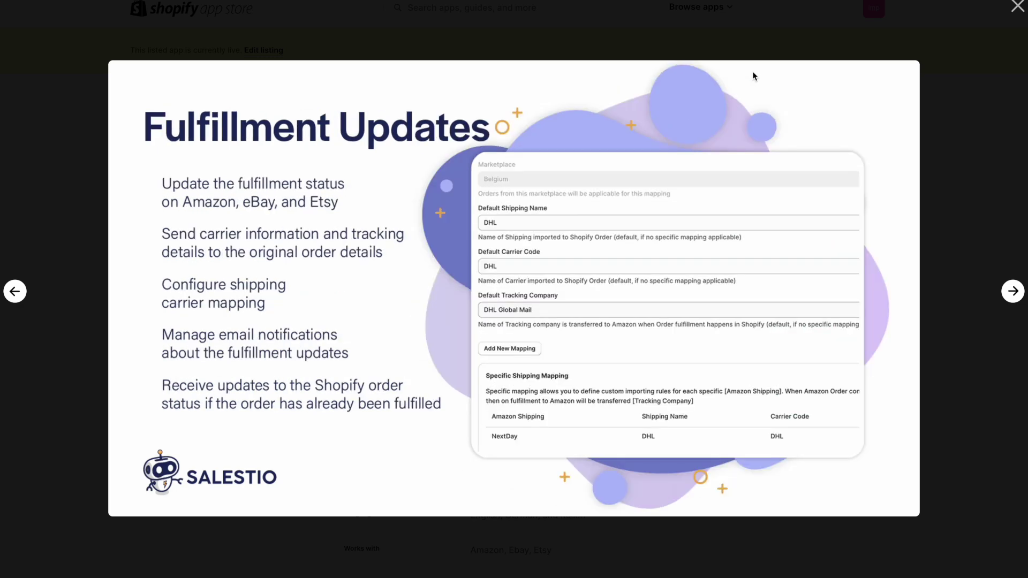